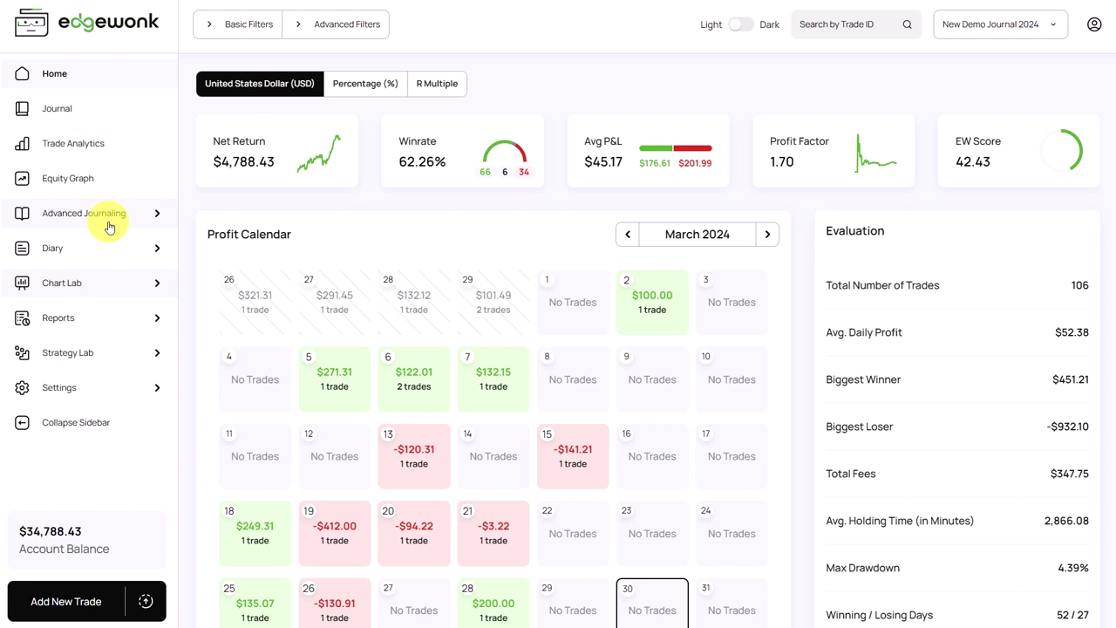
# Open Chart Lab's Exit Analysis chart and inspect each trade's updraw and drawdown bars
pyautogui.click(100, 285)
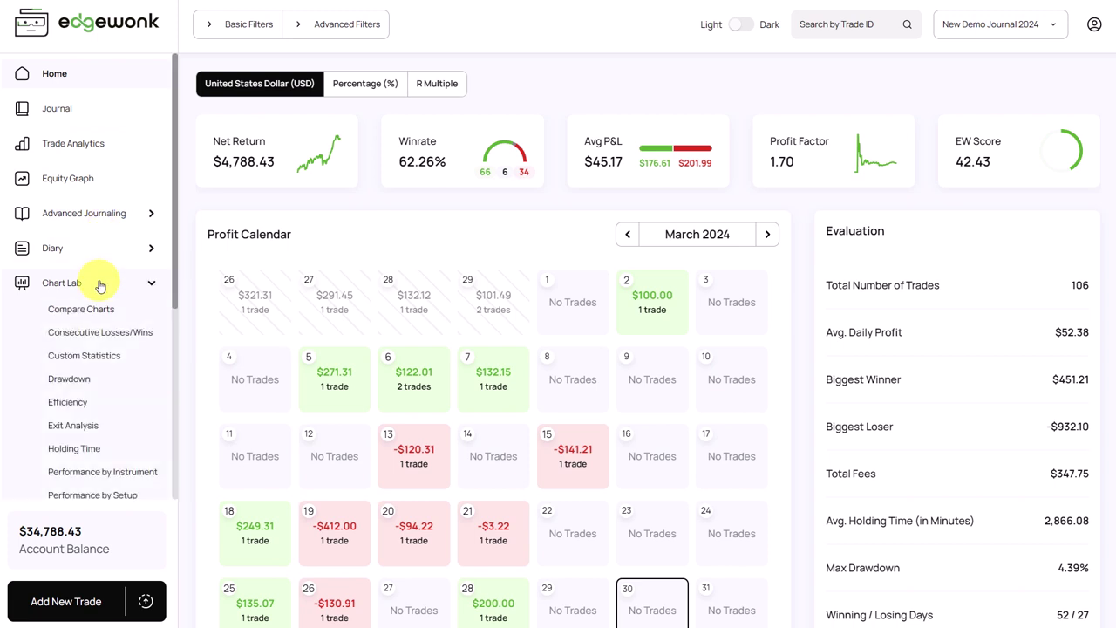
pyautogui.click(75, 427)
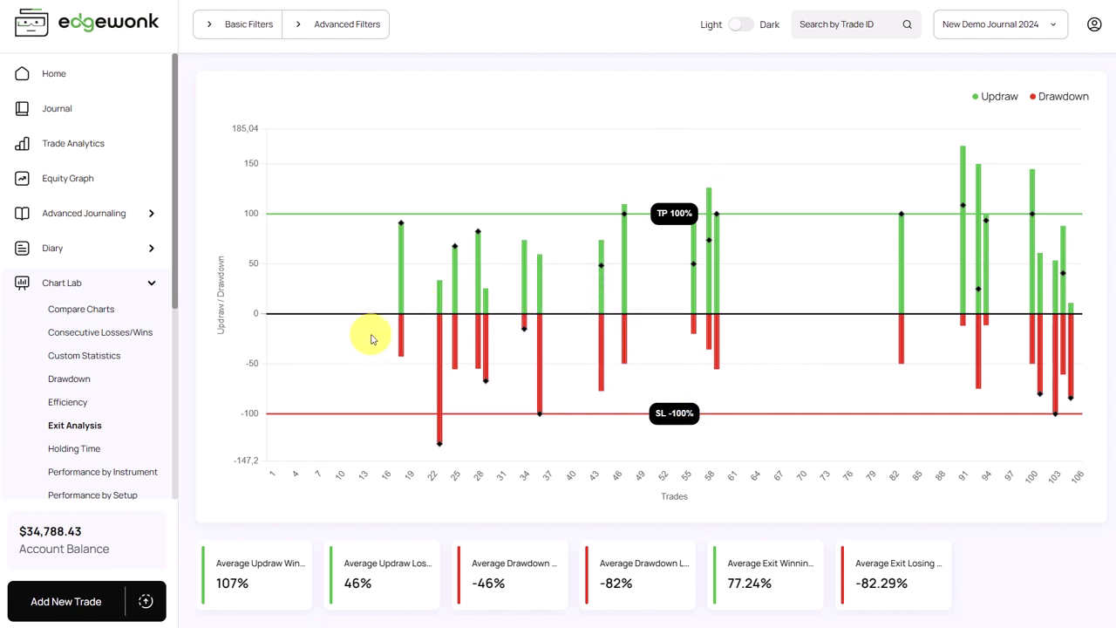
pyautogui.moveTo(399, 343)
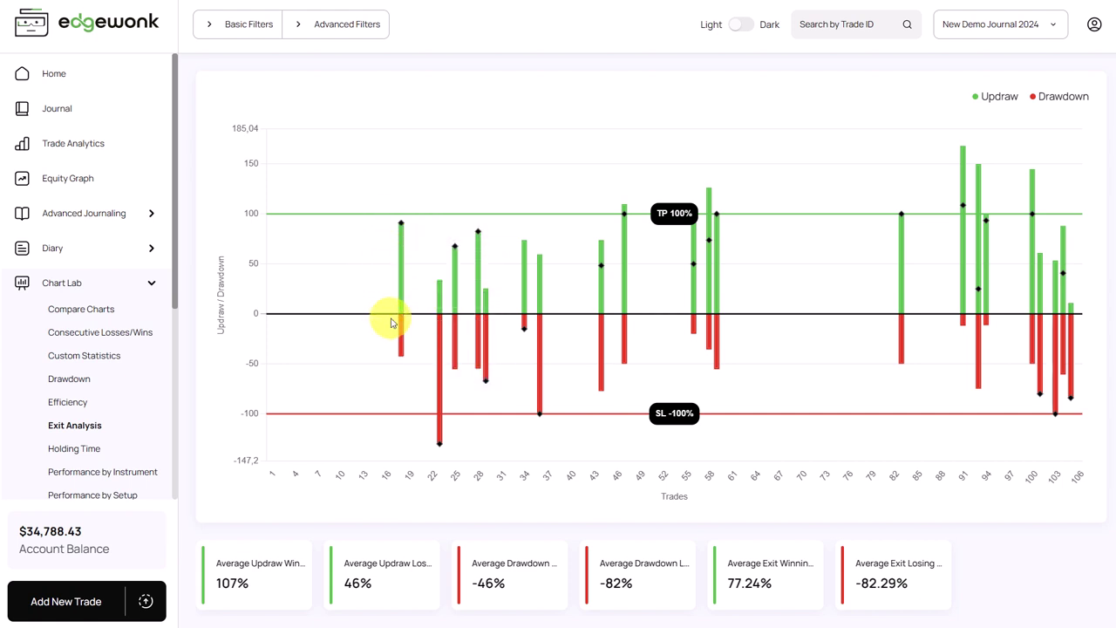
pyautogui.moveTo(398, 315)
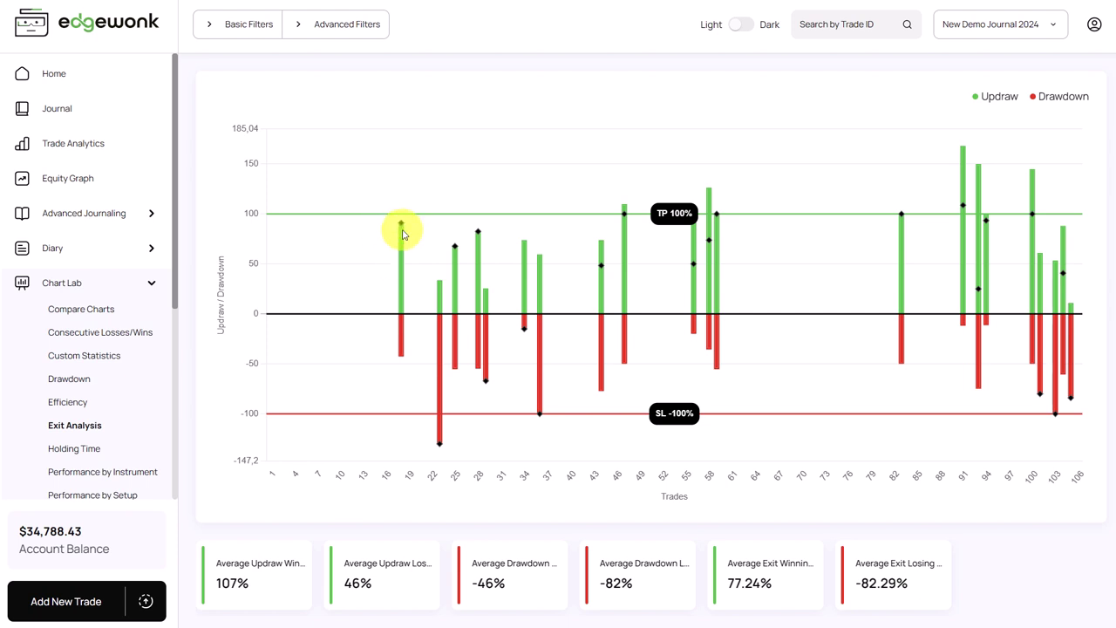
pyautogui.moveTo(401, 232)
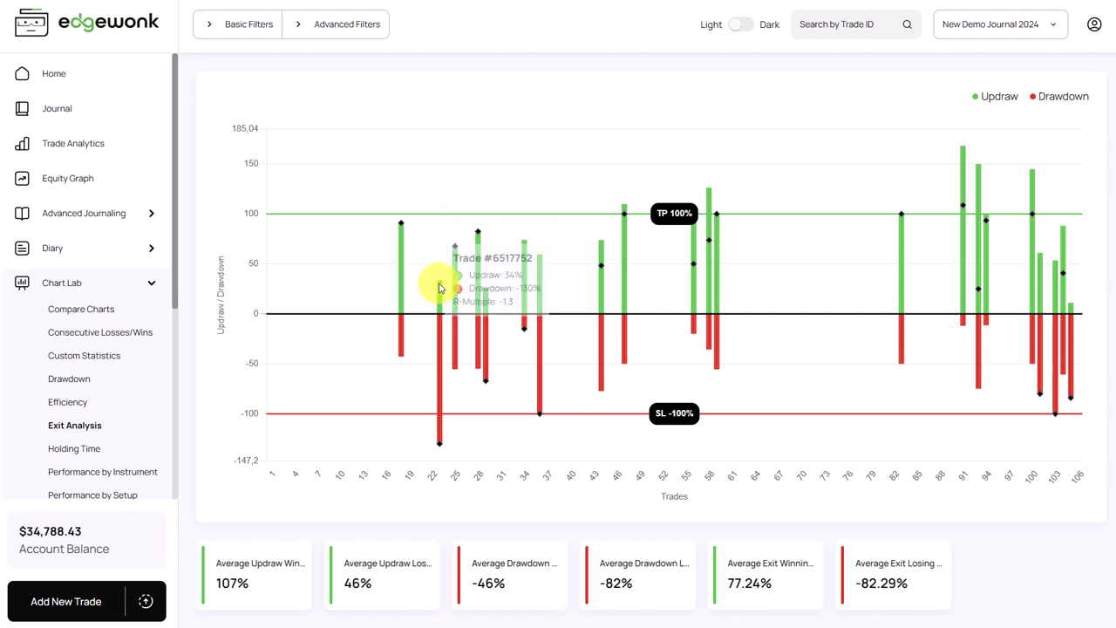
pyautogui.moveTo(440, 288)
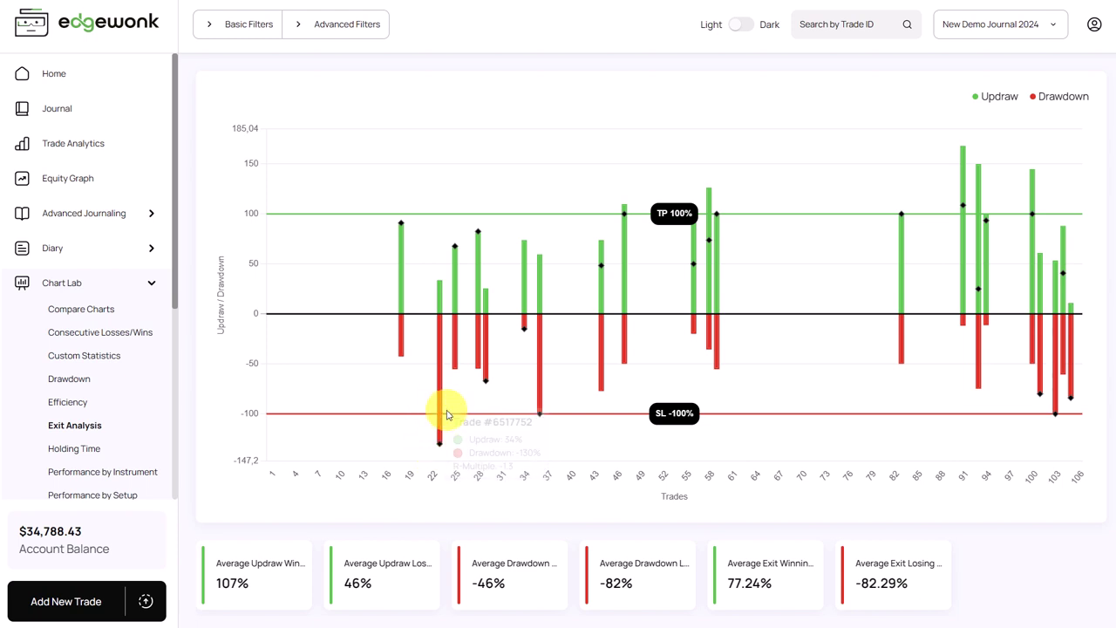
pyautogui.moveTo(438, 449)
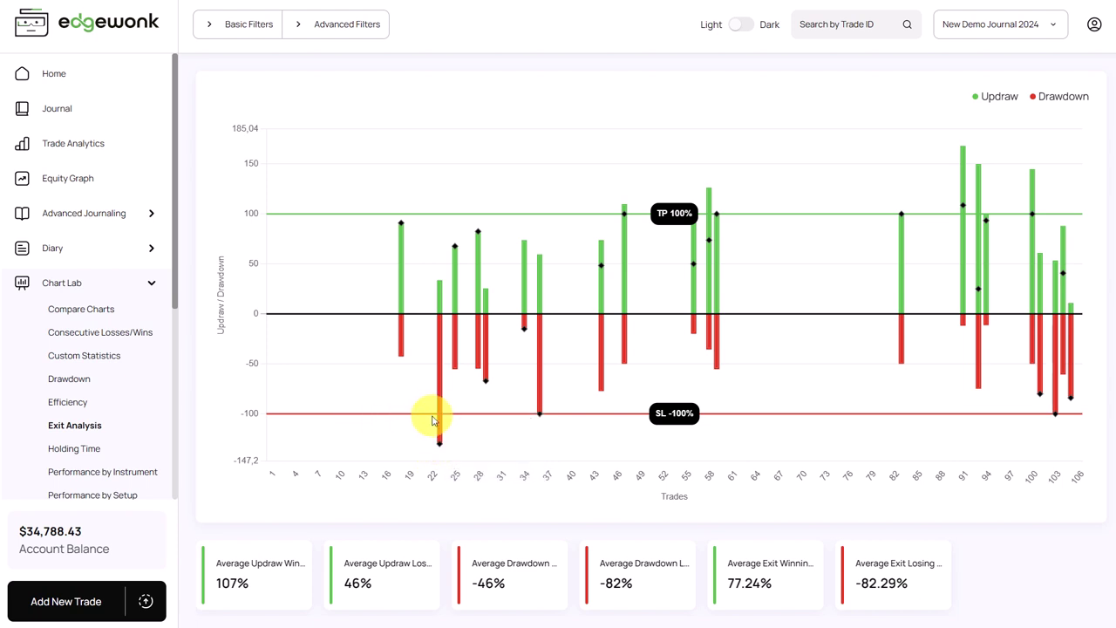
pyautogui.moveTo(442, 422)
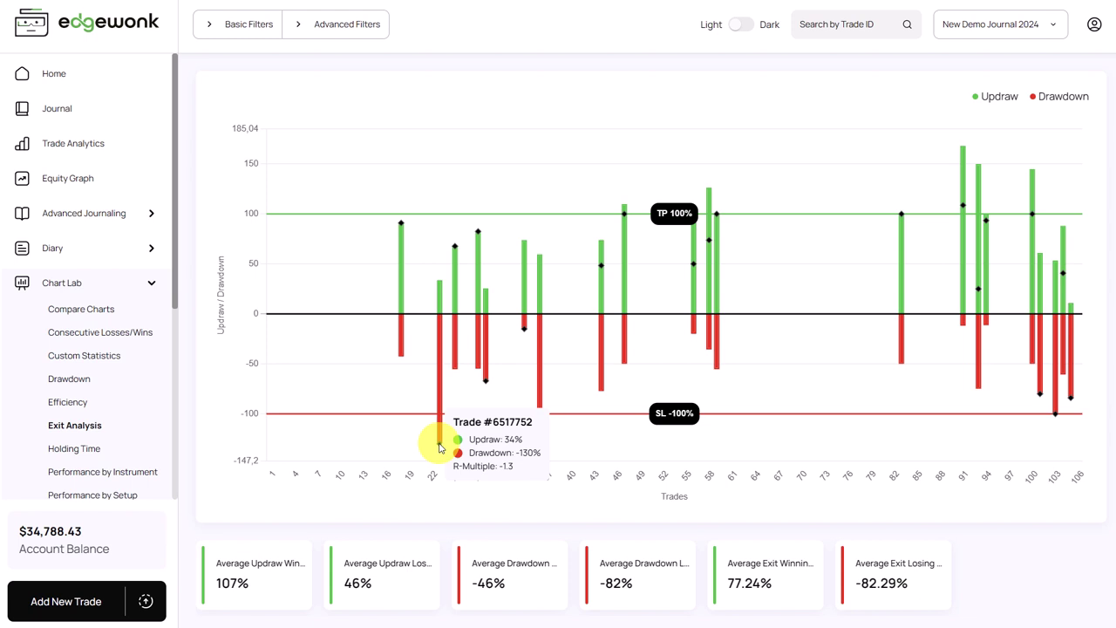
pyautogui.moveTo(442, 351)
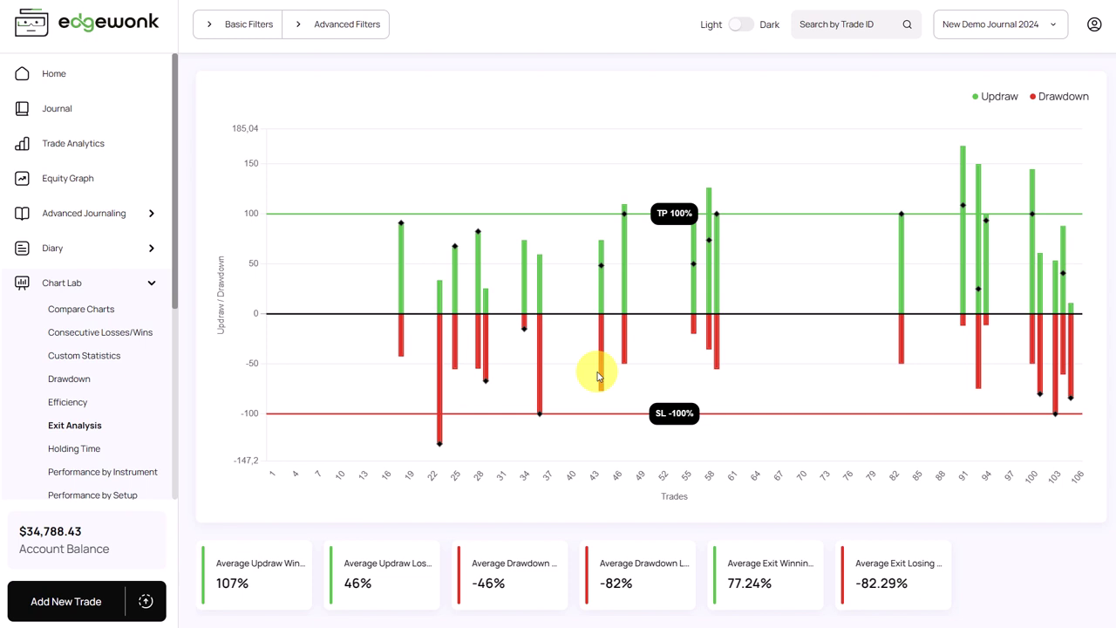
pyautogui.moveTo(539, 405)
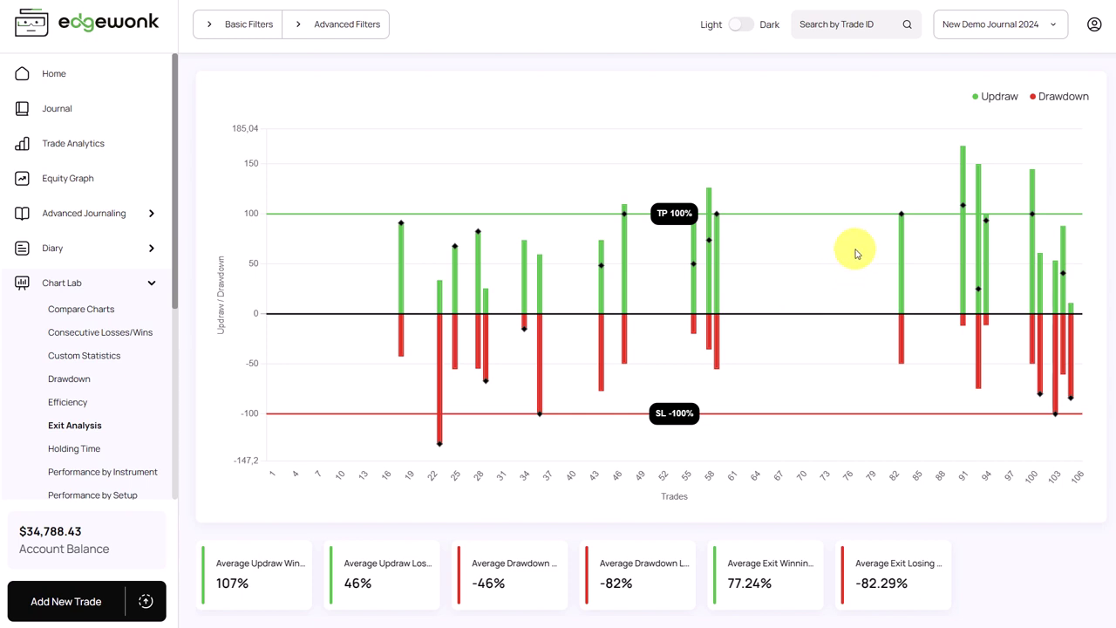
pyautogui.moveTo(901, 233)
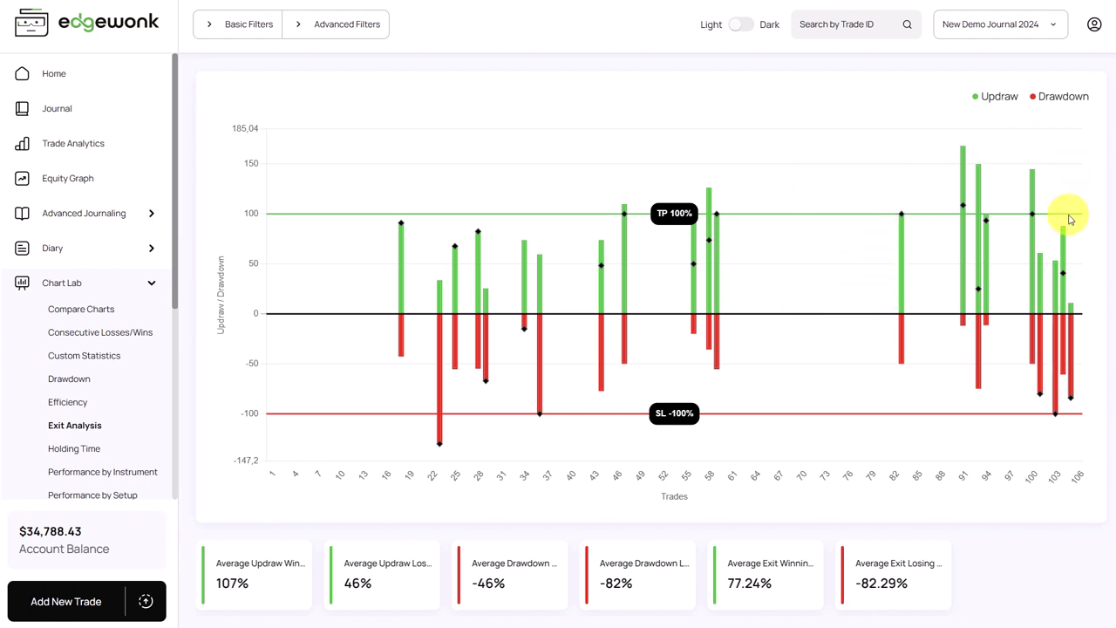
# Open the latest Gold buy trade (entry 2,200, stop 2,100, target 2,400) from the Journal
pyautogui.click(86, 109)
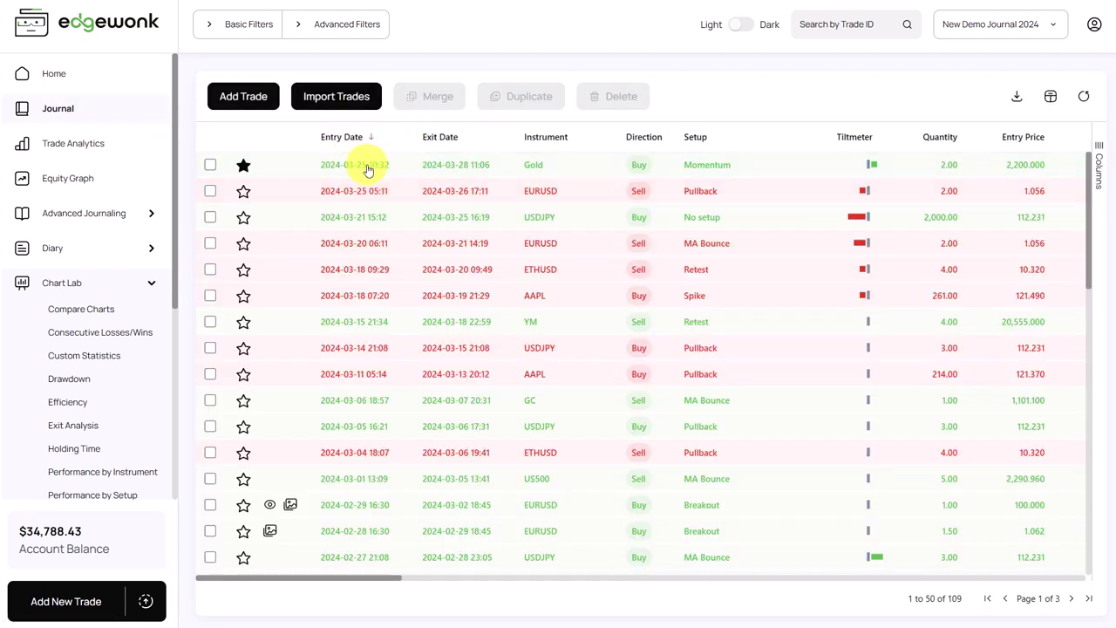
pyautogui.click(295, 159)
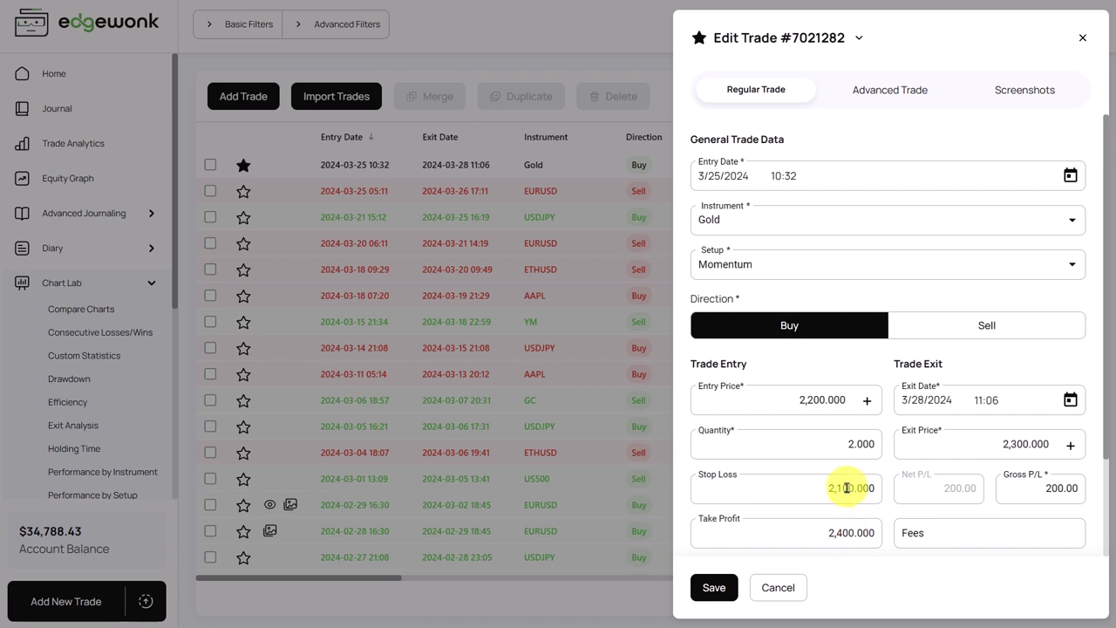
pyautogui.scroll(-1, 846, 488)
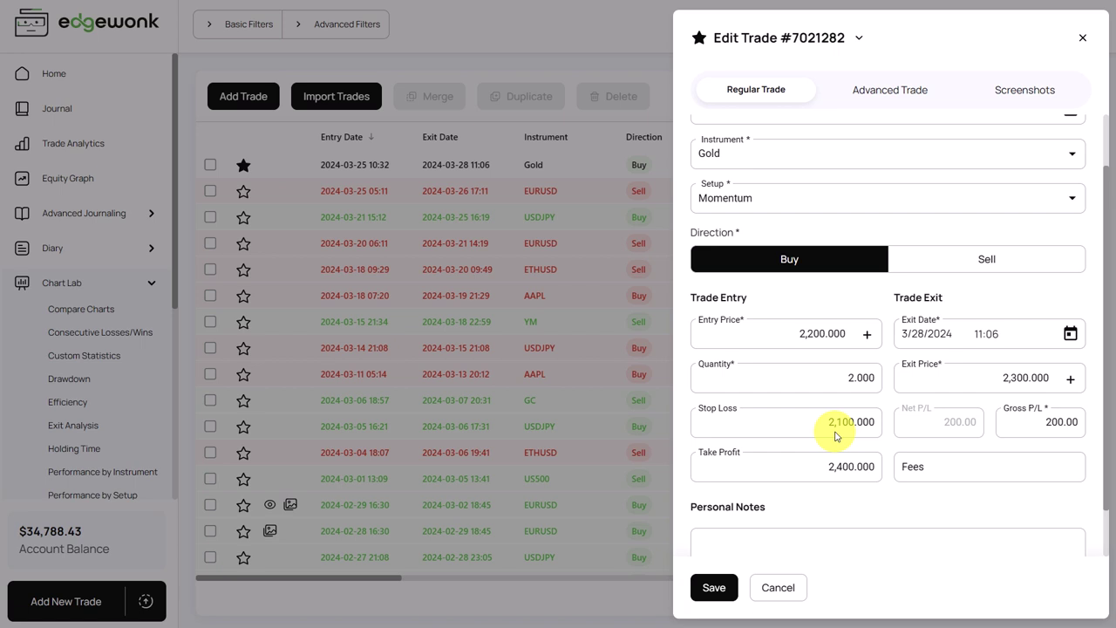
pyautogui.click(891, 103)
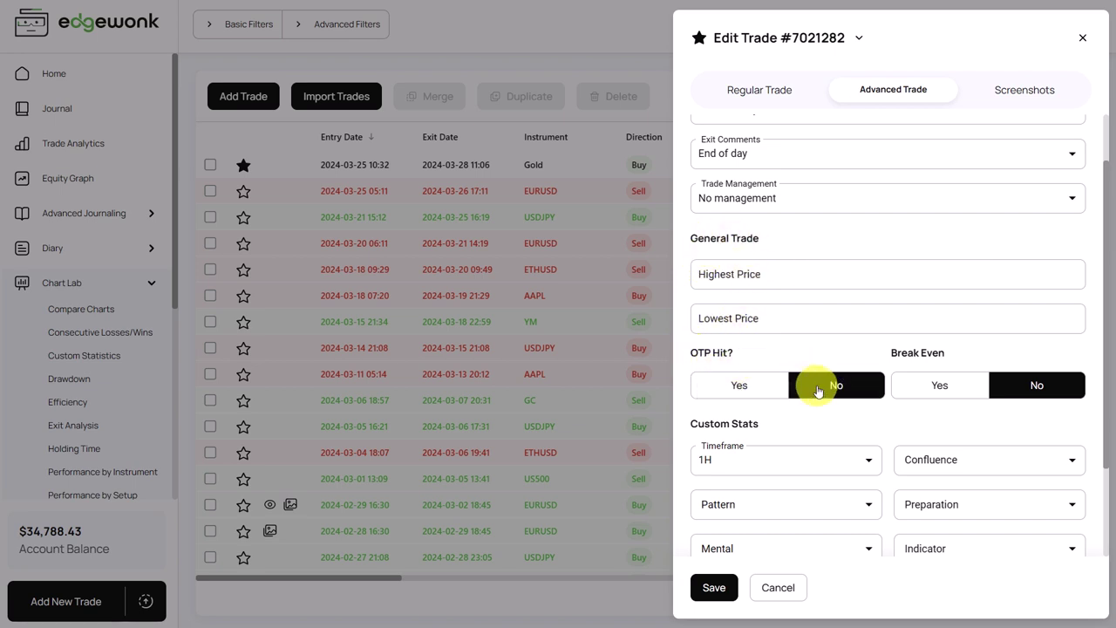
pyautogui.click(760, 93)
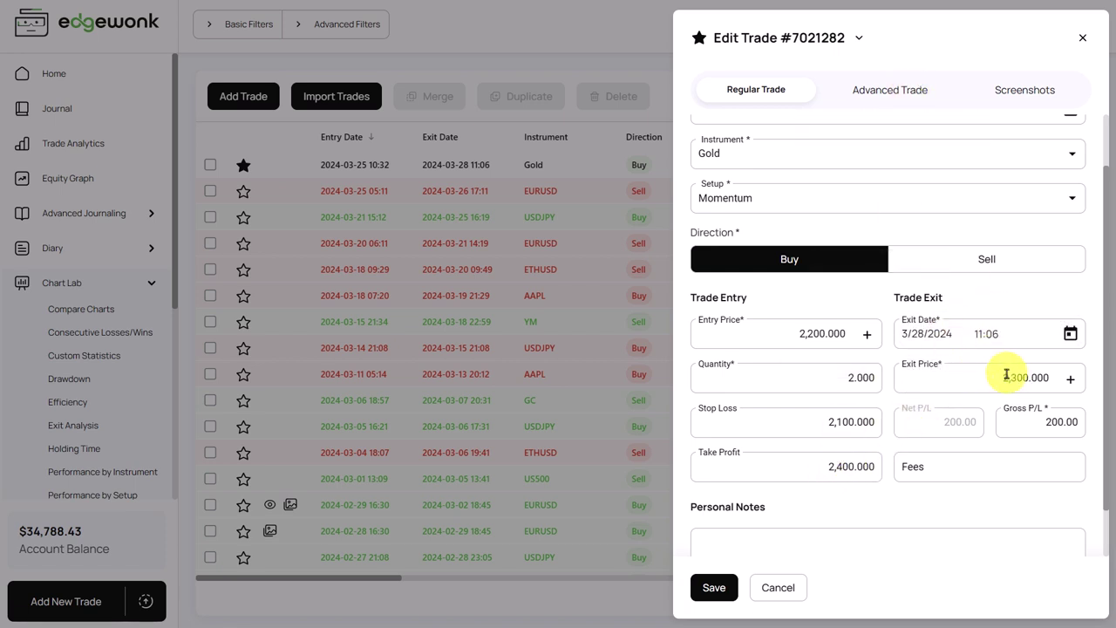
# On the Advanced Trade tab, enter Highest Price 2350 and Lowest Price 2180, then save
pyautogui.click(874, 92)
pyautogui.click(832, 278)
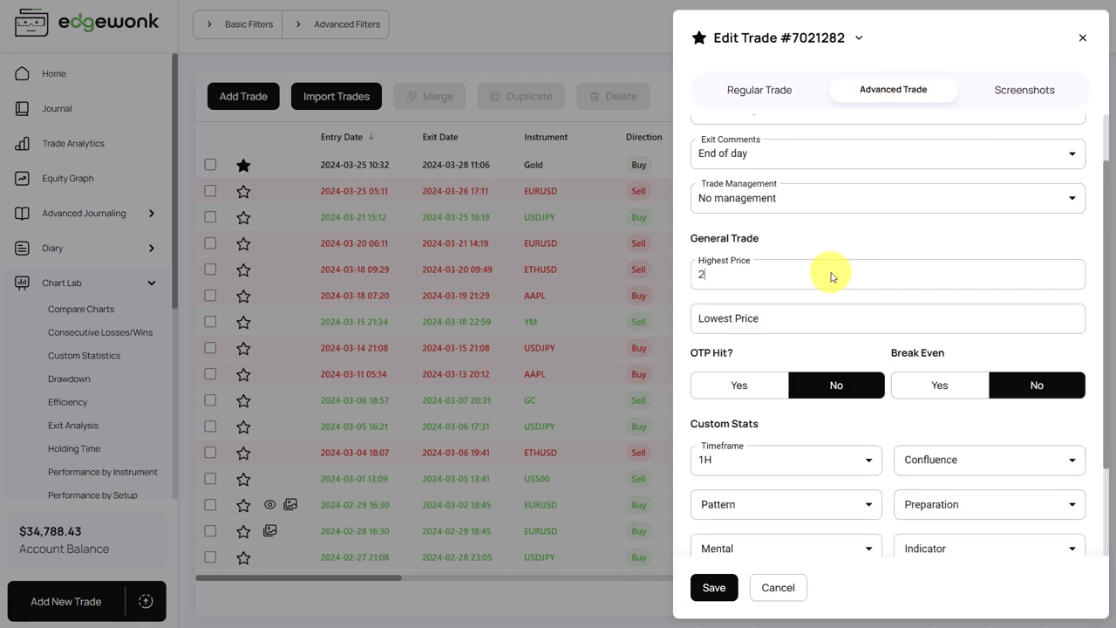
pyautogui.click(909, 257)
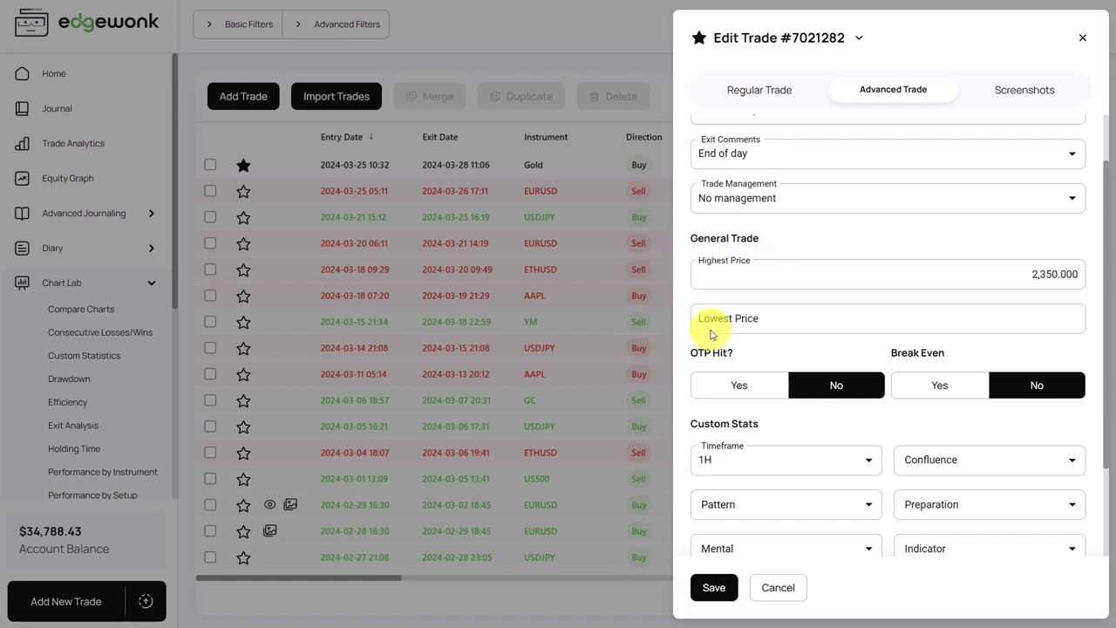
pyautogui.click(759, 96)
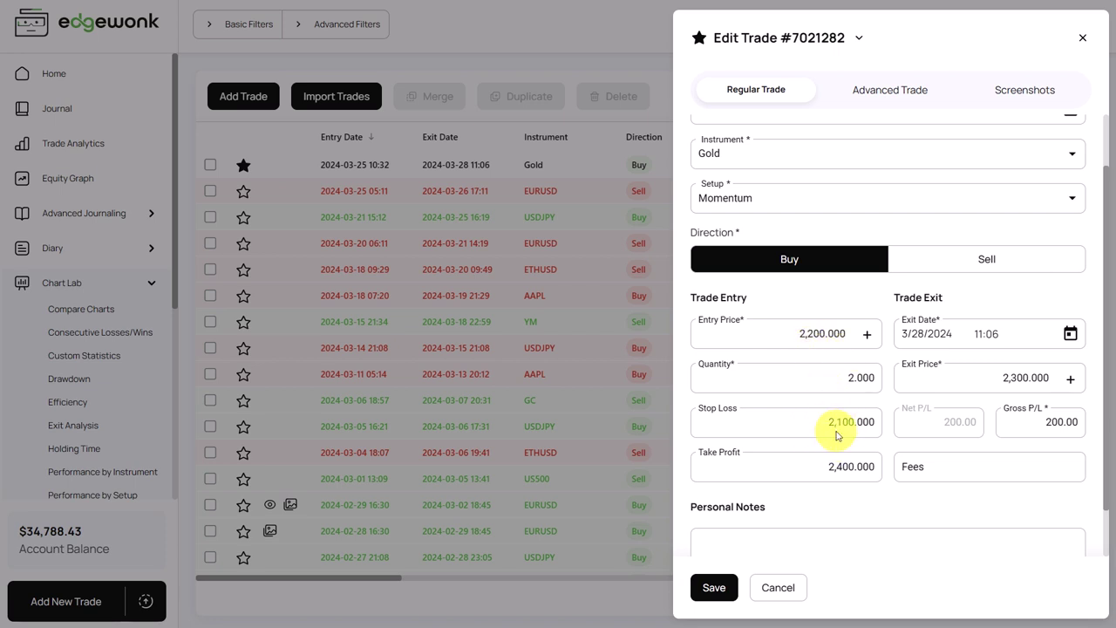
pyautogui.click(870, 96)
pyautogui.click(769, 318)
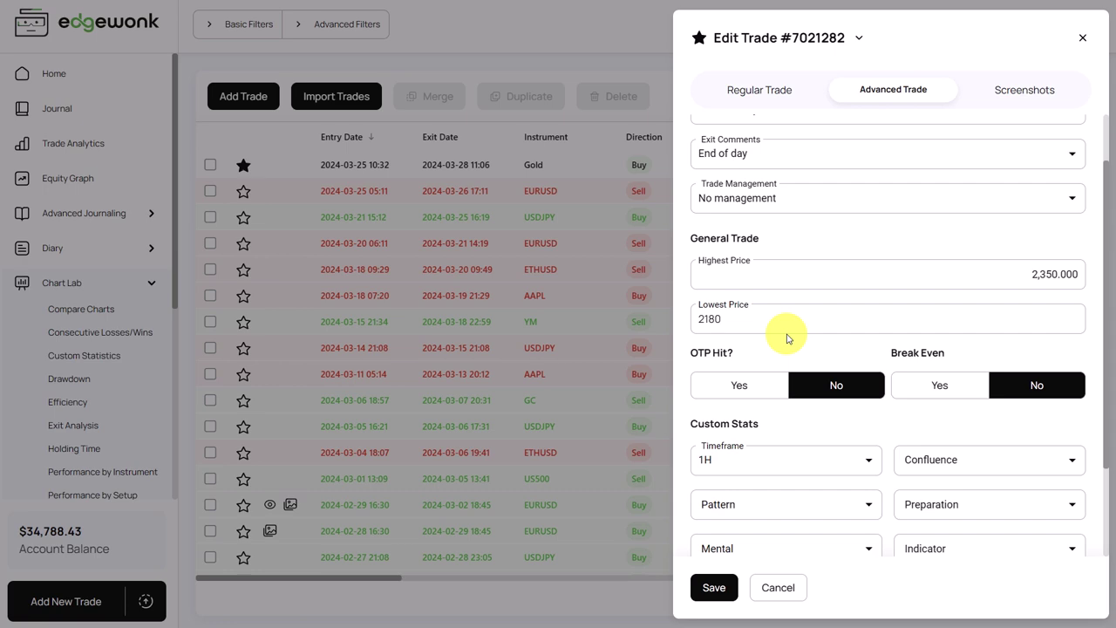
pyautogui.click(789, 334)
pyautogui.click(715, 588)
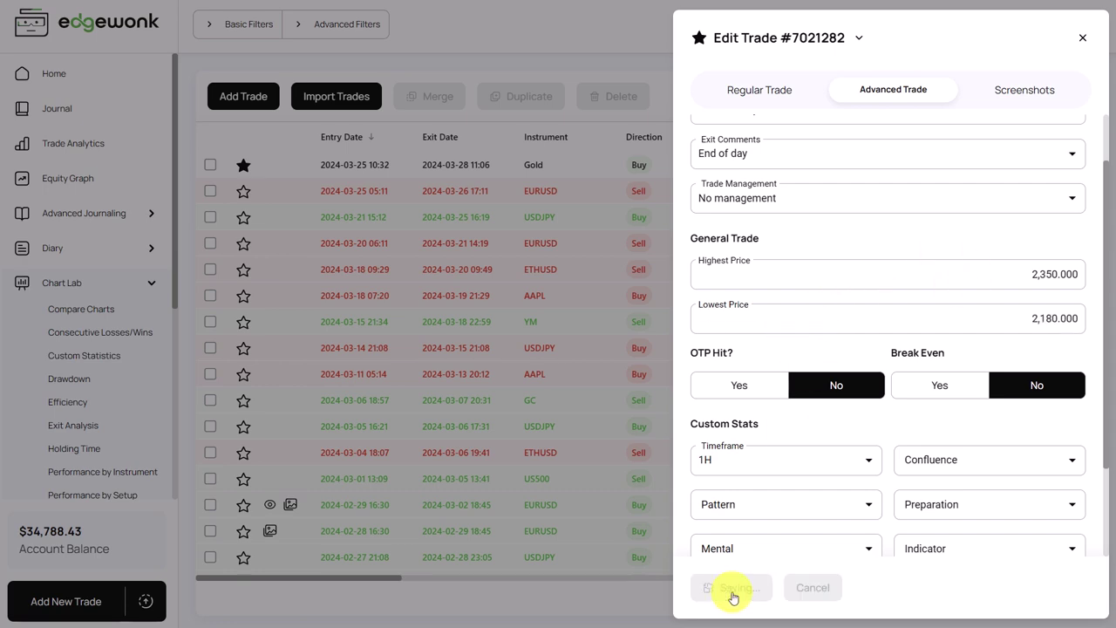
pyautogui.click(89, 424)
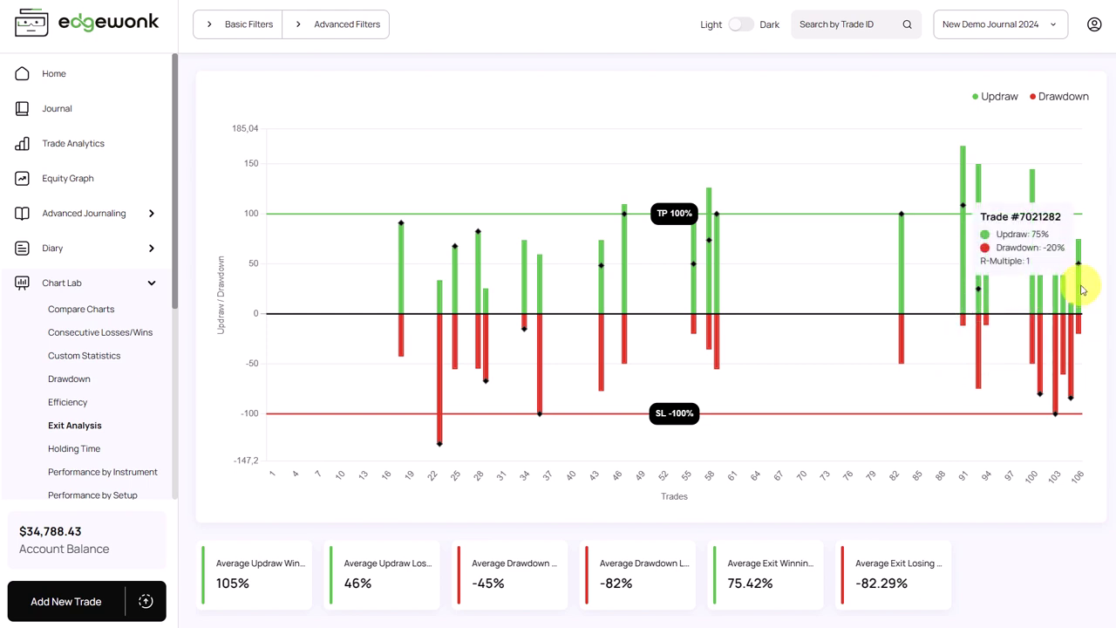
pyautogui.click(1080, 289)
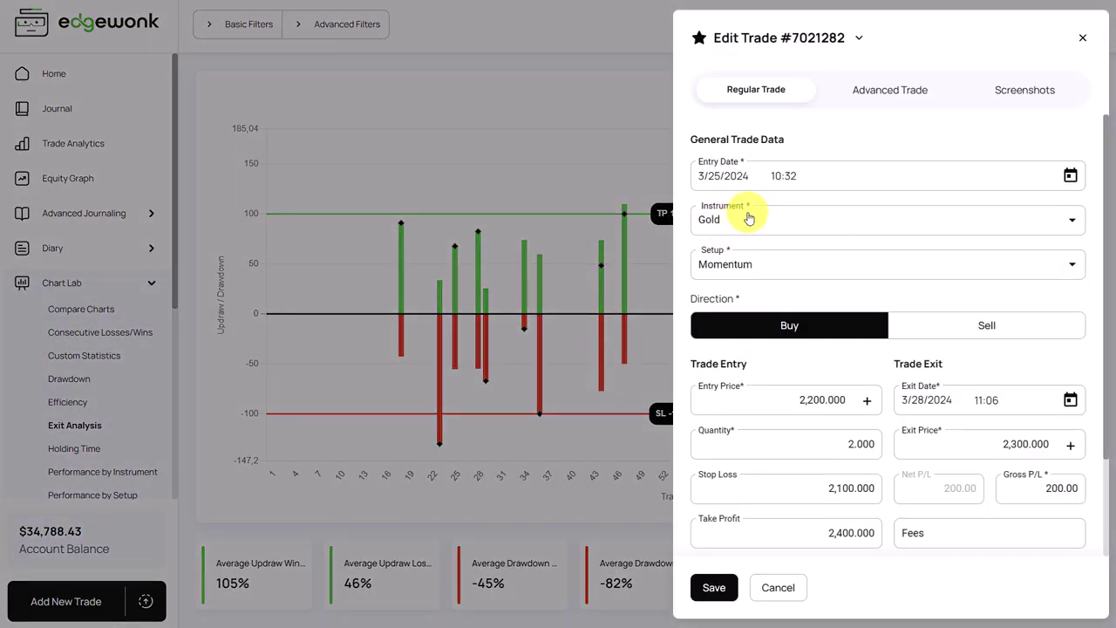
pyautogui.click(600, 61)
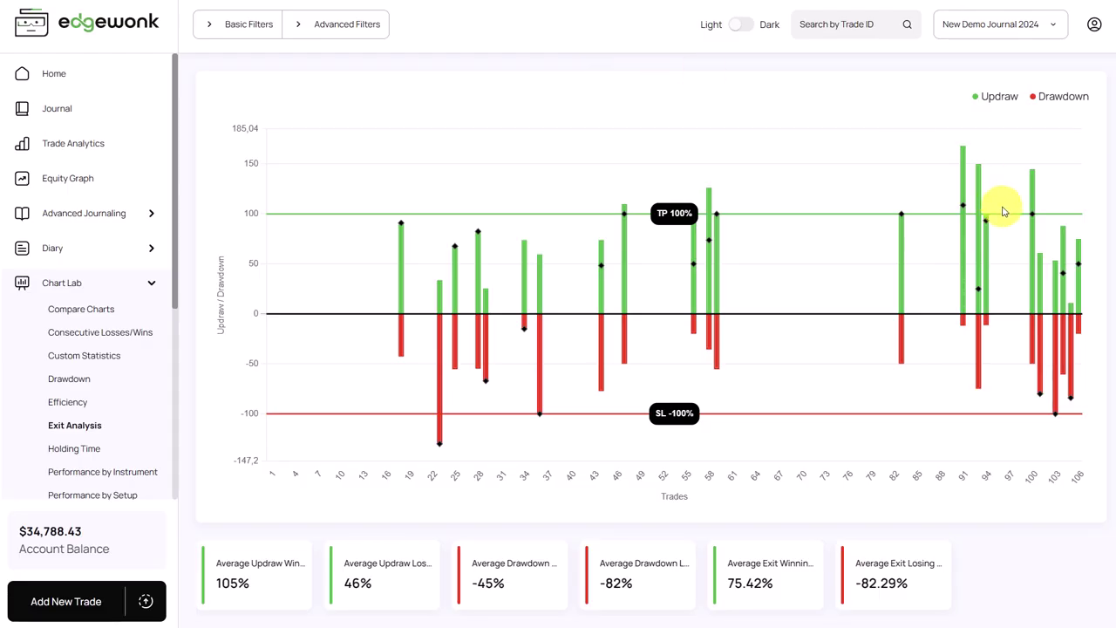
pyautogui.moveTo(1080, 260)
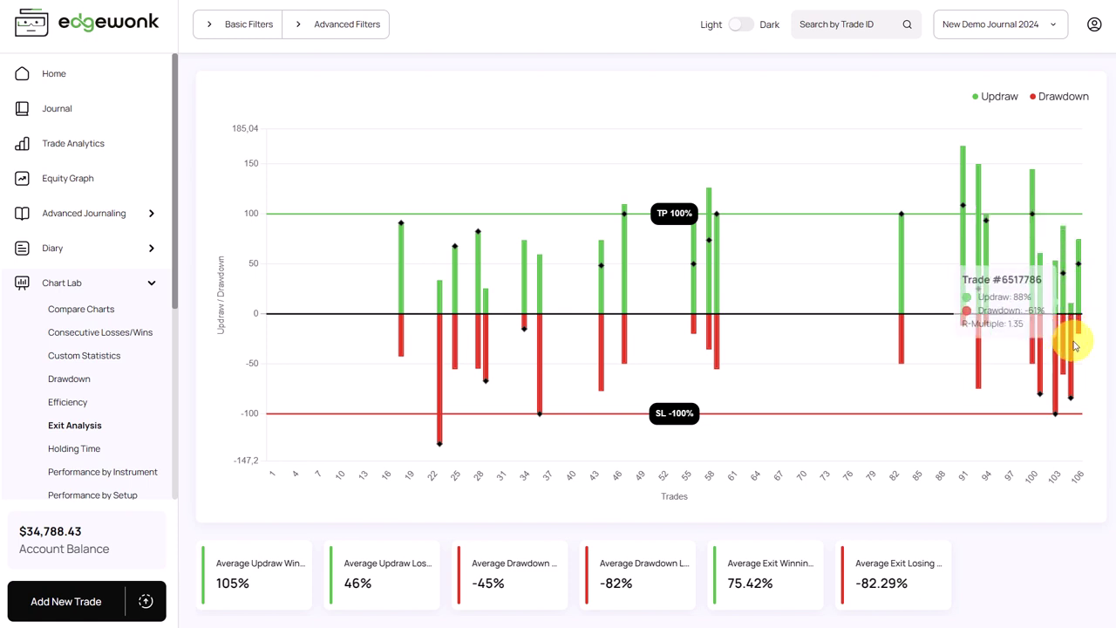
pyautogui.moveTo(1081, 334)
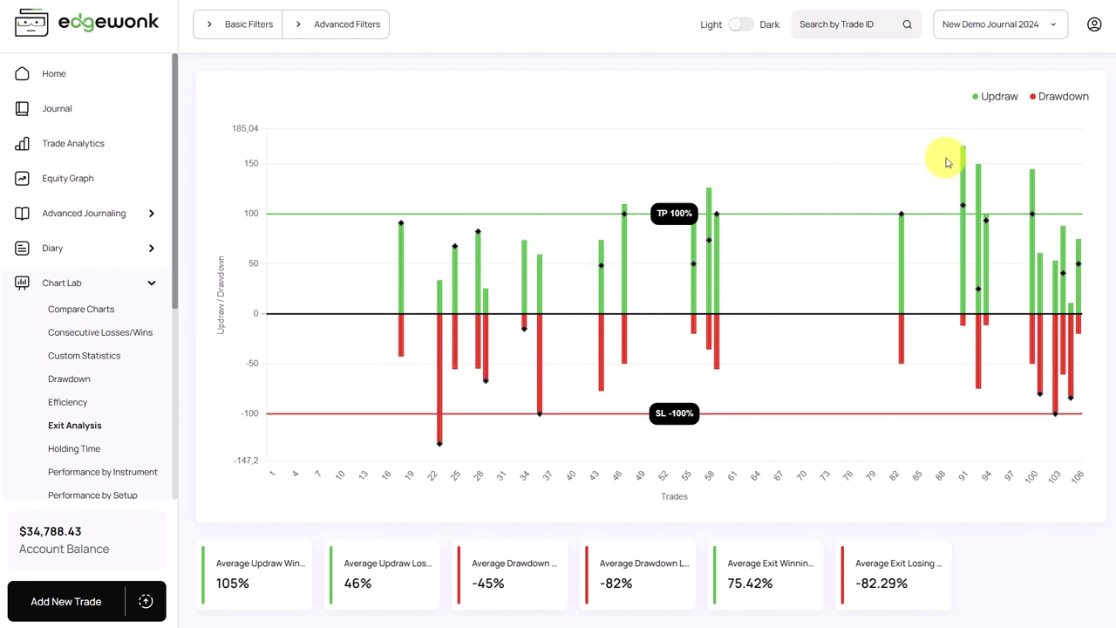
pyautogui.moveTo(961, 154)
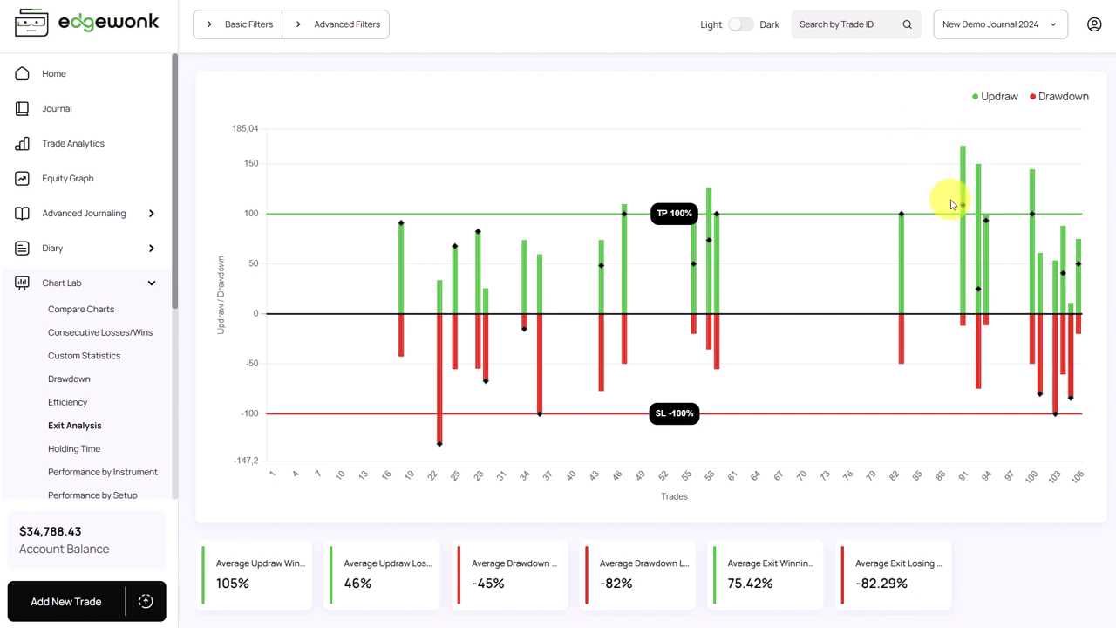
pyautogui.moveTo(1015, 187)
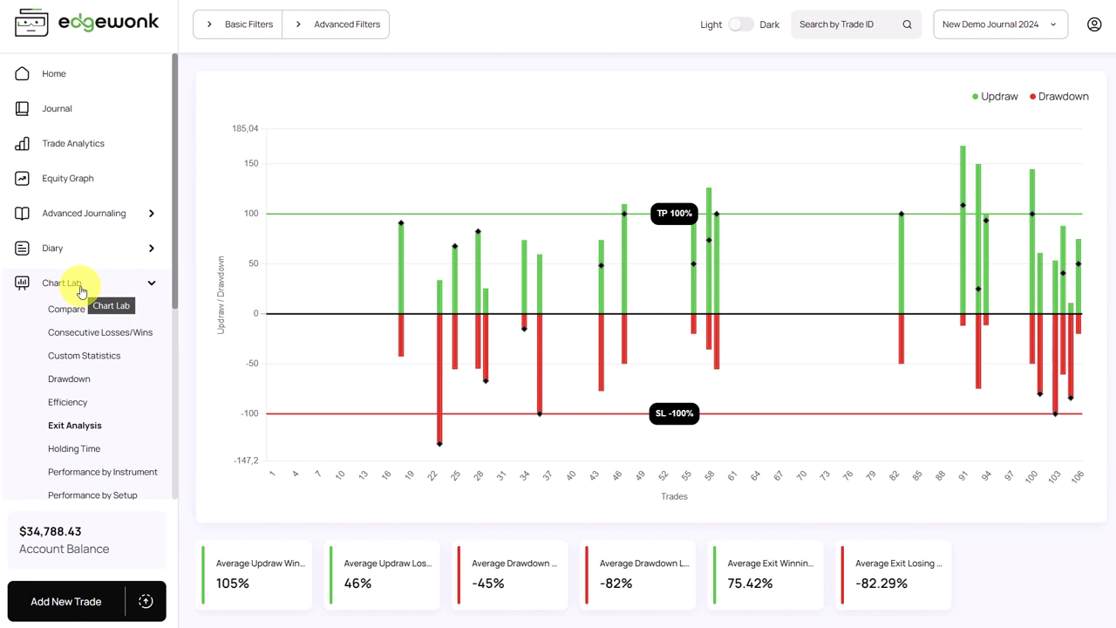
# Collapse Chart Lab and go to Strategy Lab's Alternative Strategies page
pyautogui.click(81, 290)
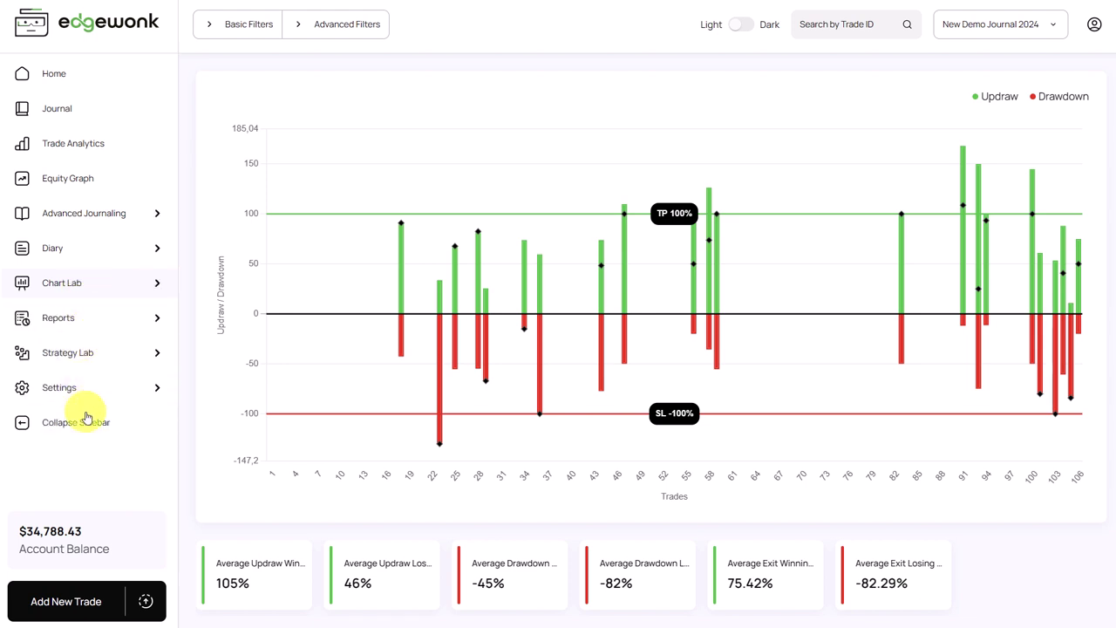
pyautogui.click(99, 356)
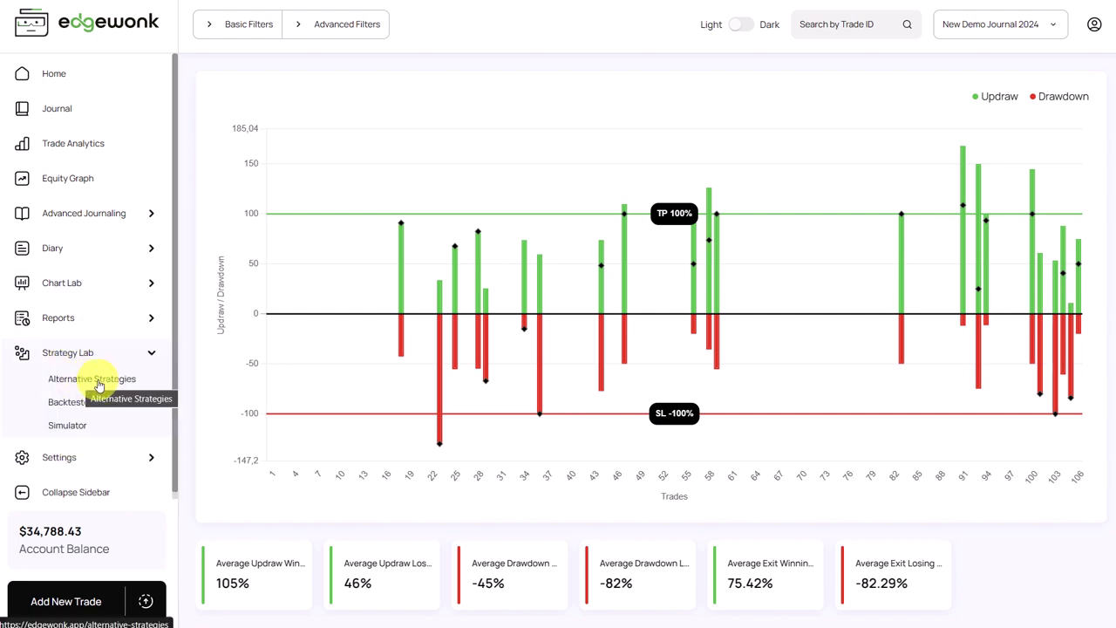
pyautogui.click(99, 383)
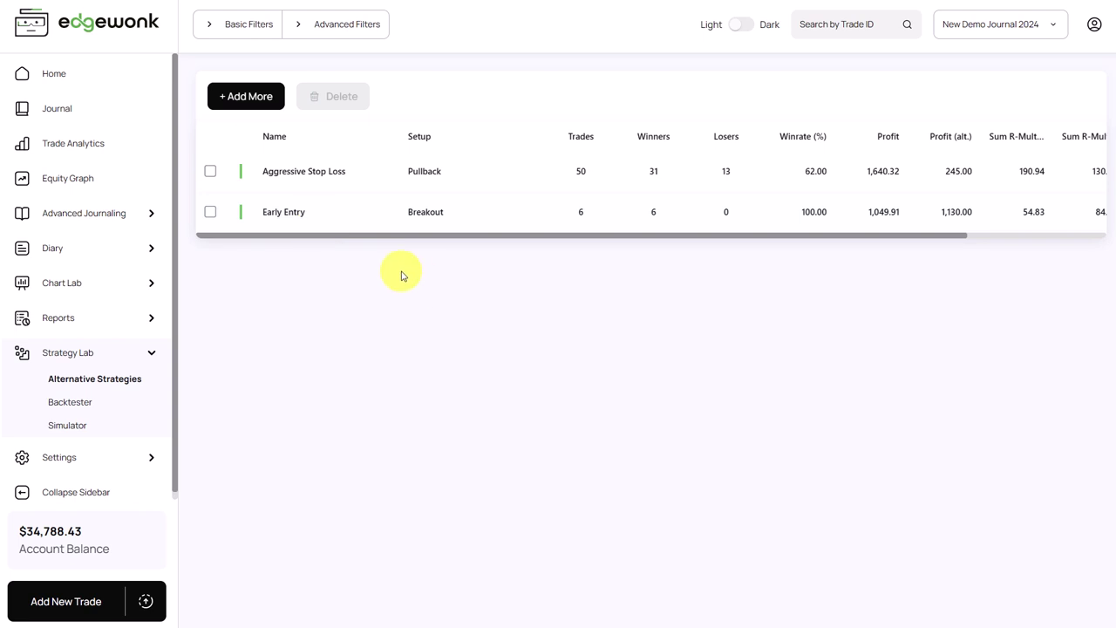
# Add a new alternative strategy named 'Trailing Stop Loss' and browse the available setups
pyautogui.click(257, 105)
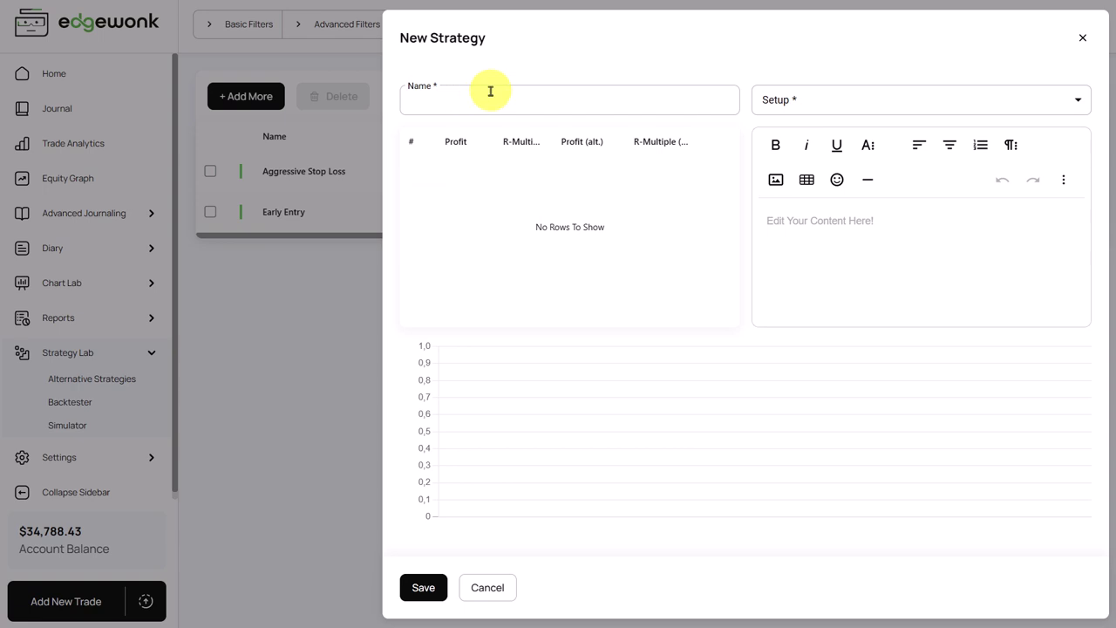
pyautogui.write('Trailing Stop Loss')
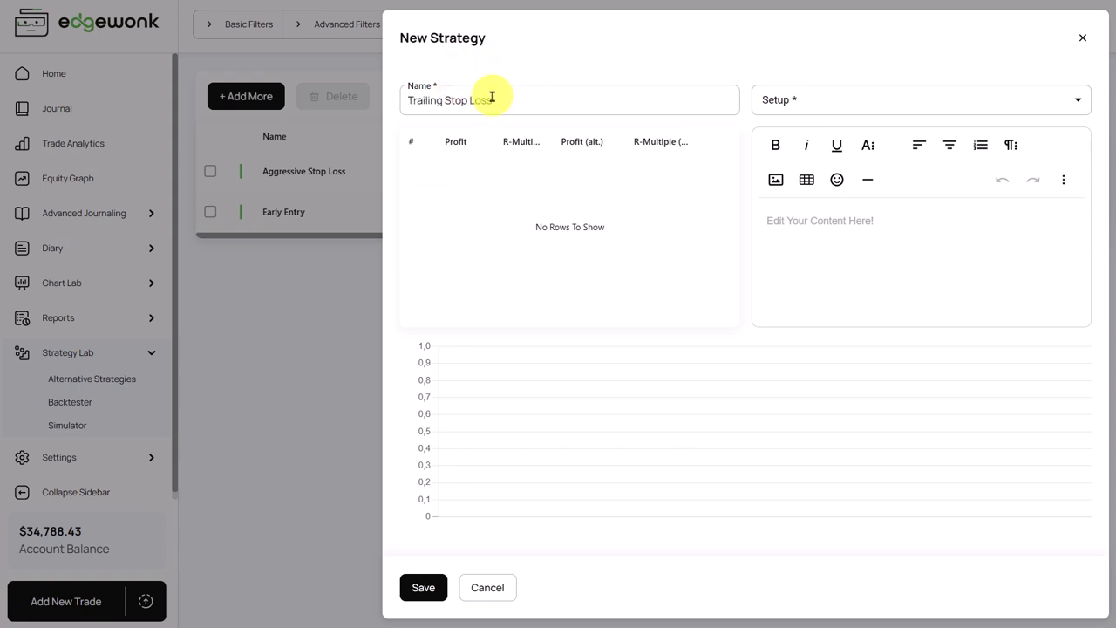
pyautogui.click(842, 111)
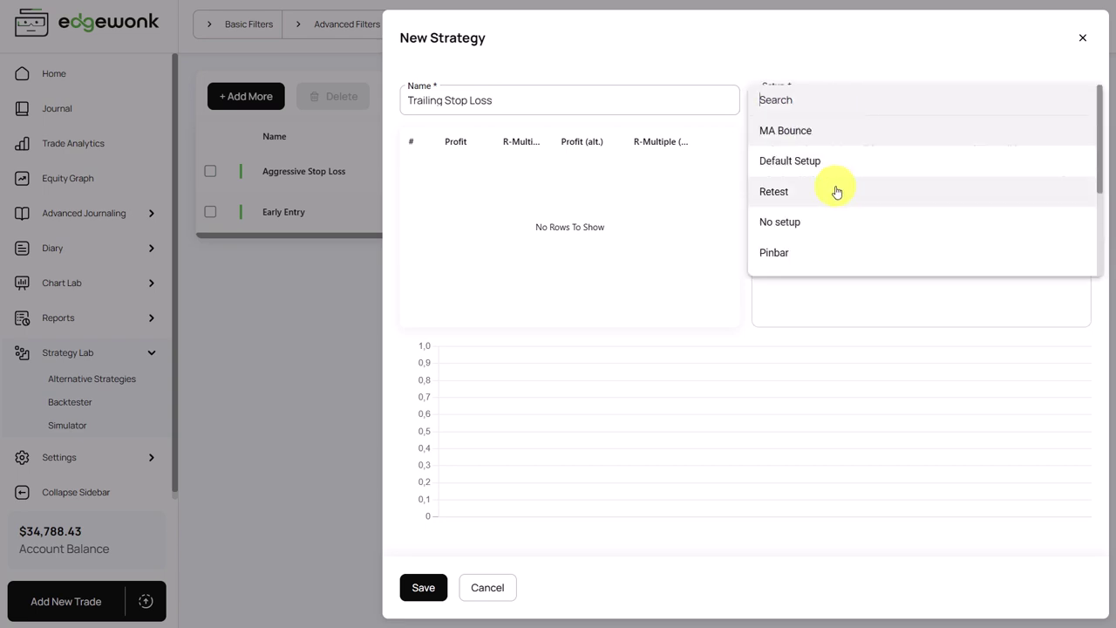
pyautogui.scroll(-3, 837, 192)
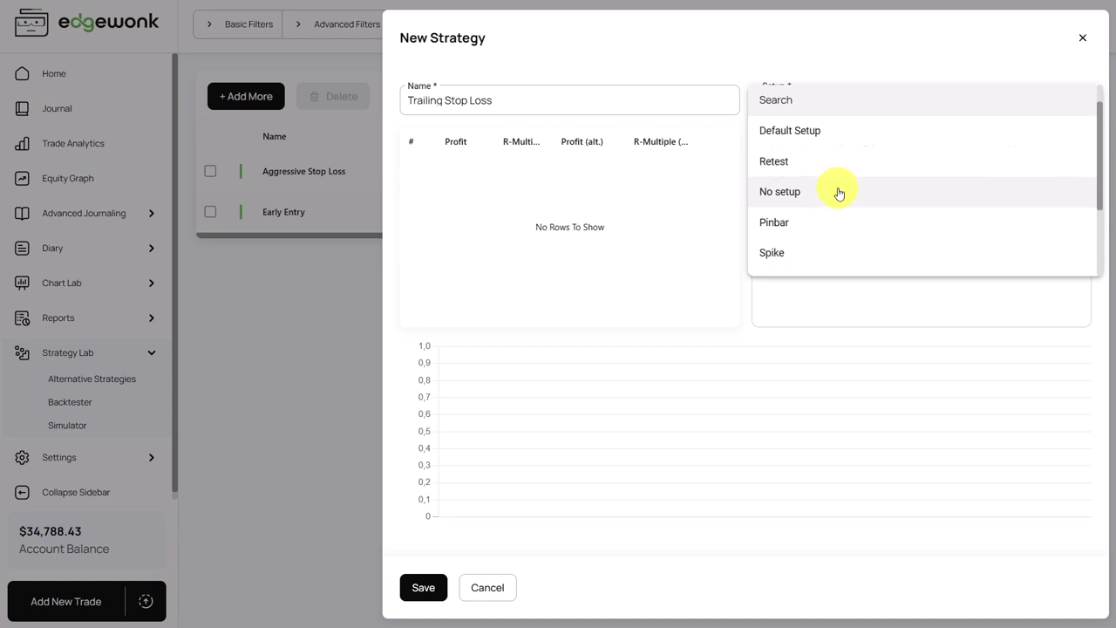
pyautogui.scroll(2, 837, 192)
# Choose Retest as the setup, review its ten trades, and place the cursor in the description
pyautogui.click(821, 176)
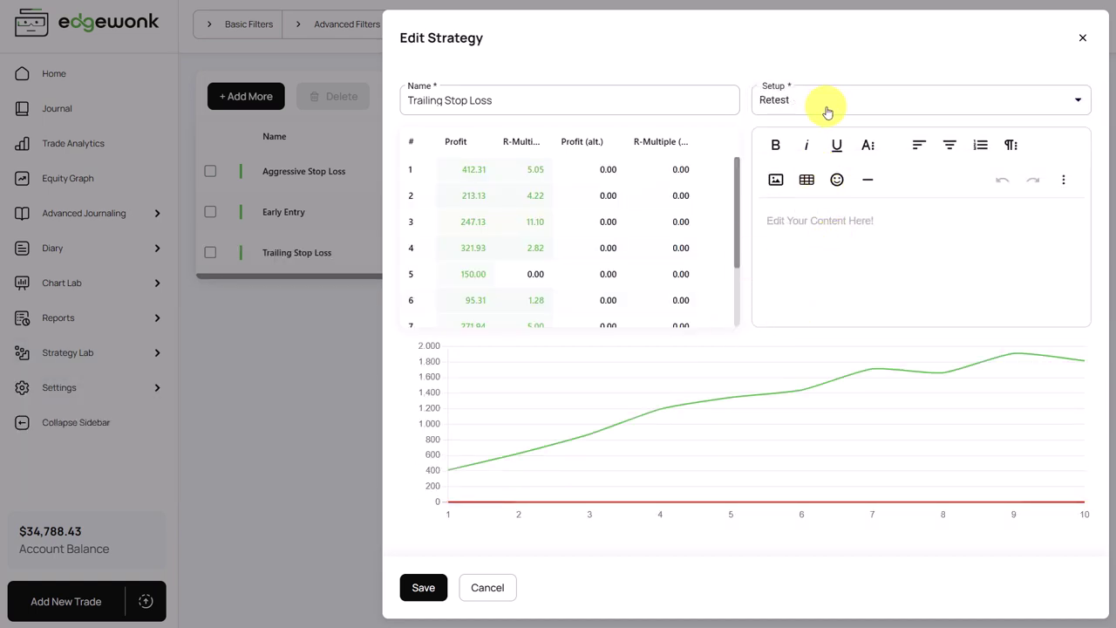
pyautogui.scroll(-1, 451, 194)
pyautogui.scroll(-3, 451, 194)
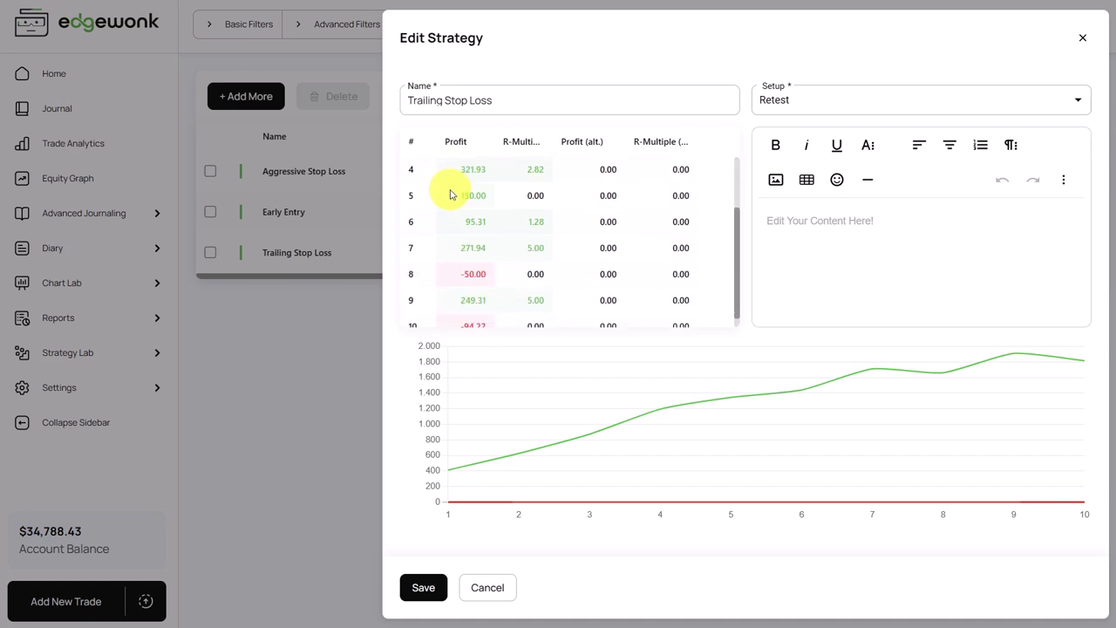
pyautogui.scroll(4, 451, 193)
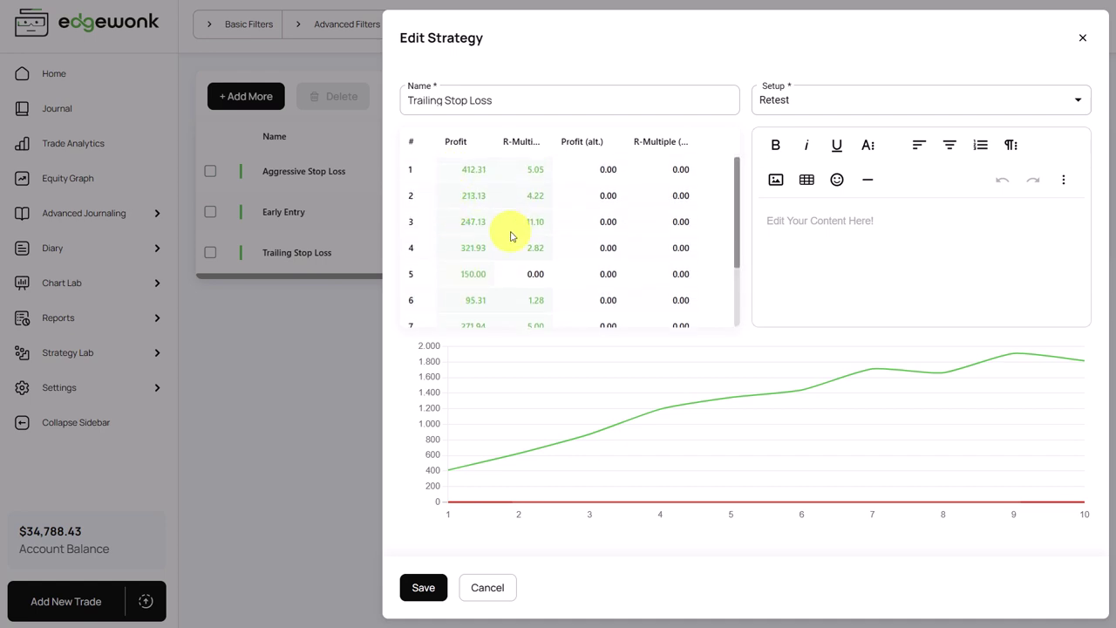
pyautogui.scroll(-3, 454, 223)
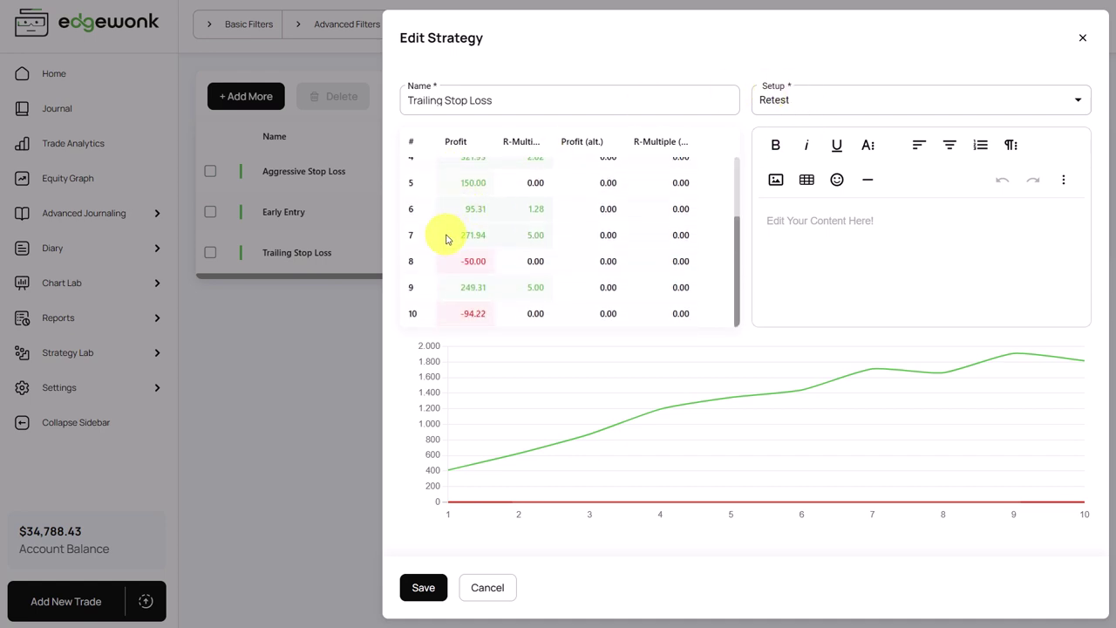
pyautogui.scroll(3, 443, 270)
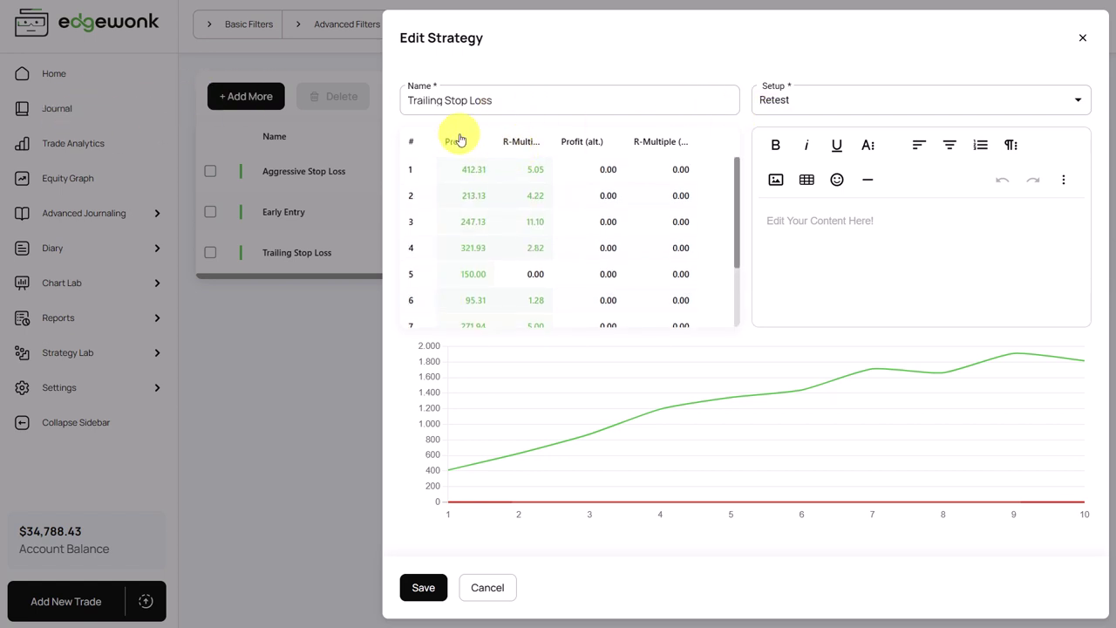
pyautogui.scroll(-1, 467, 183)
pyautogui.scroll(1, 466, 182)
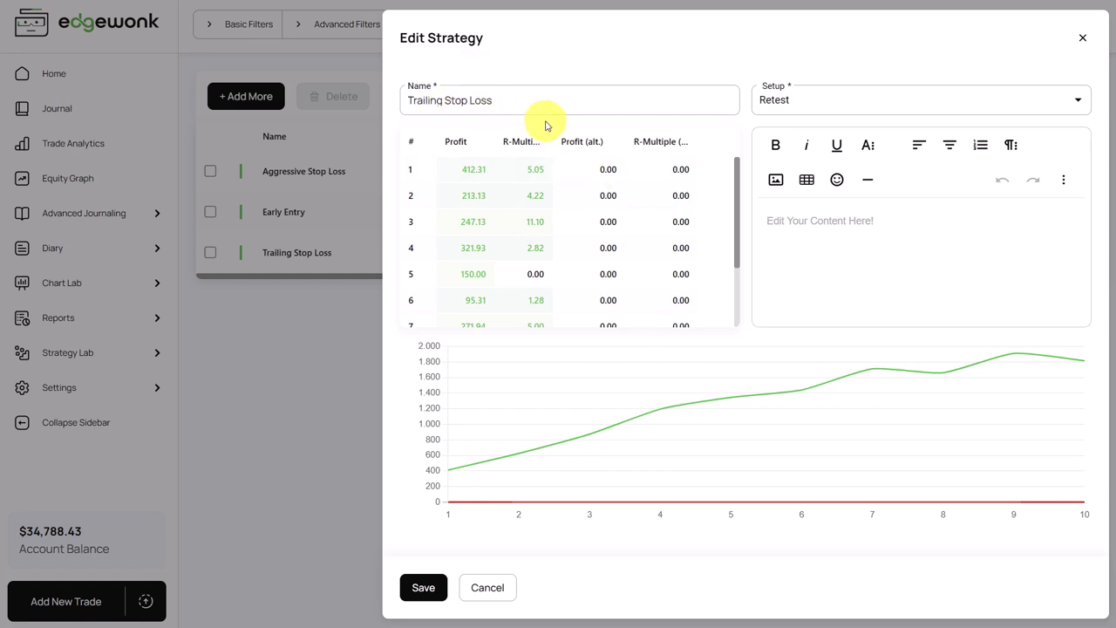
pyautogui.click(826, 239)
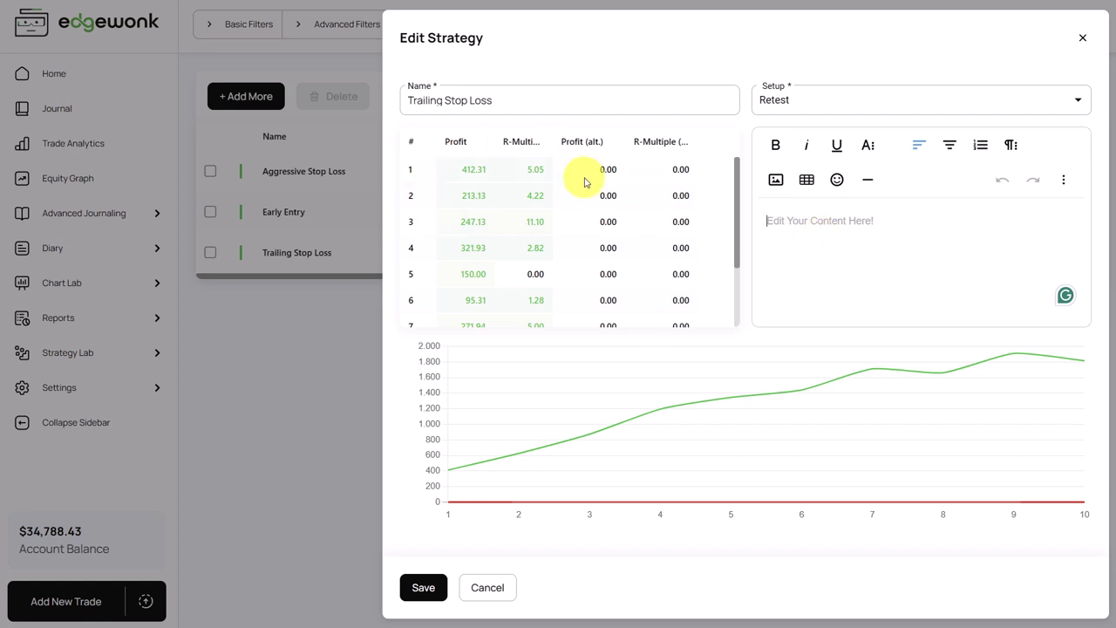
# Close Trailing Stop Loss and open the Early Entry strategy to review its six Breakout trades
pyautogui.click(226, 398)
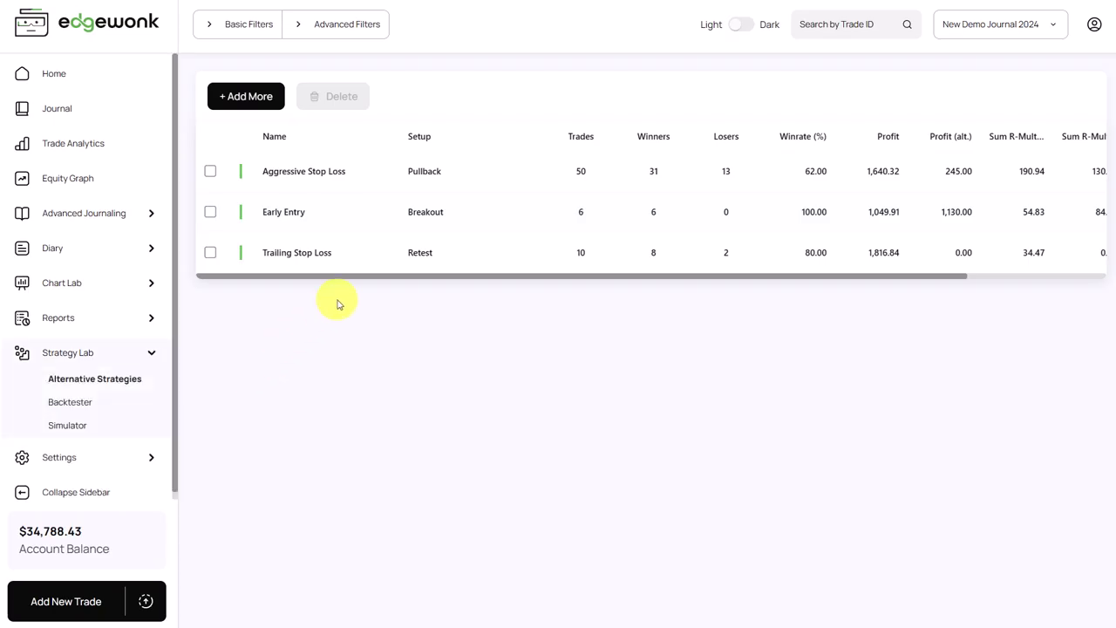
pyautogui.click(331, 223)
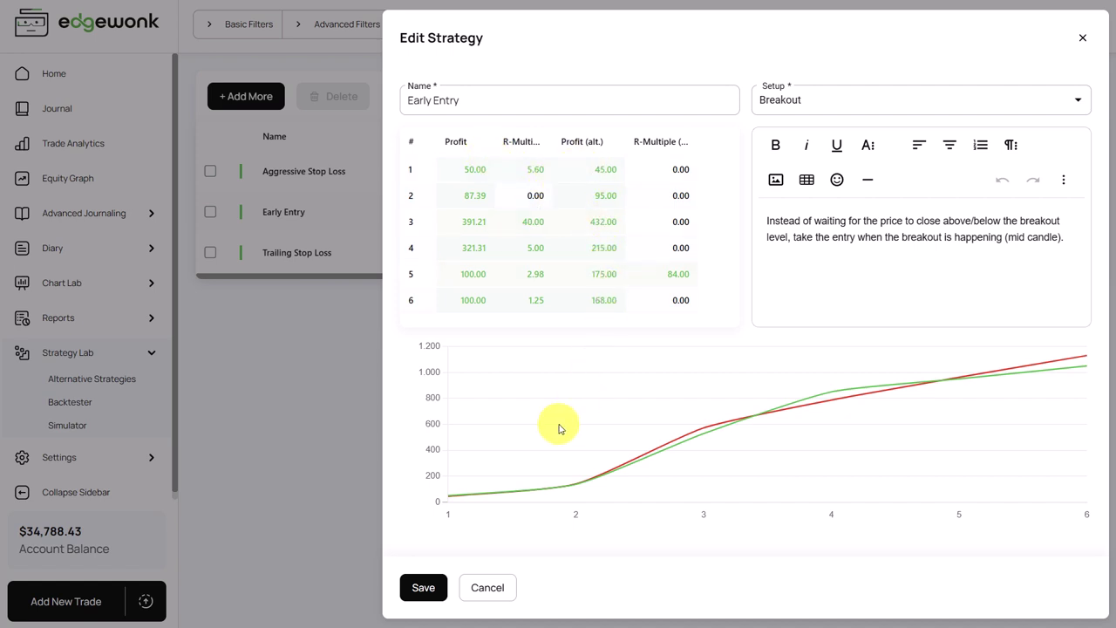
# Save the Early Entry strategy and scroll the strategies table sideways to see all columns
pyautogui.click(425, 587)
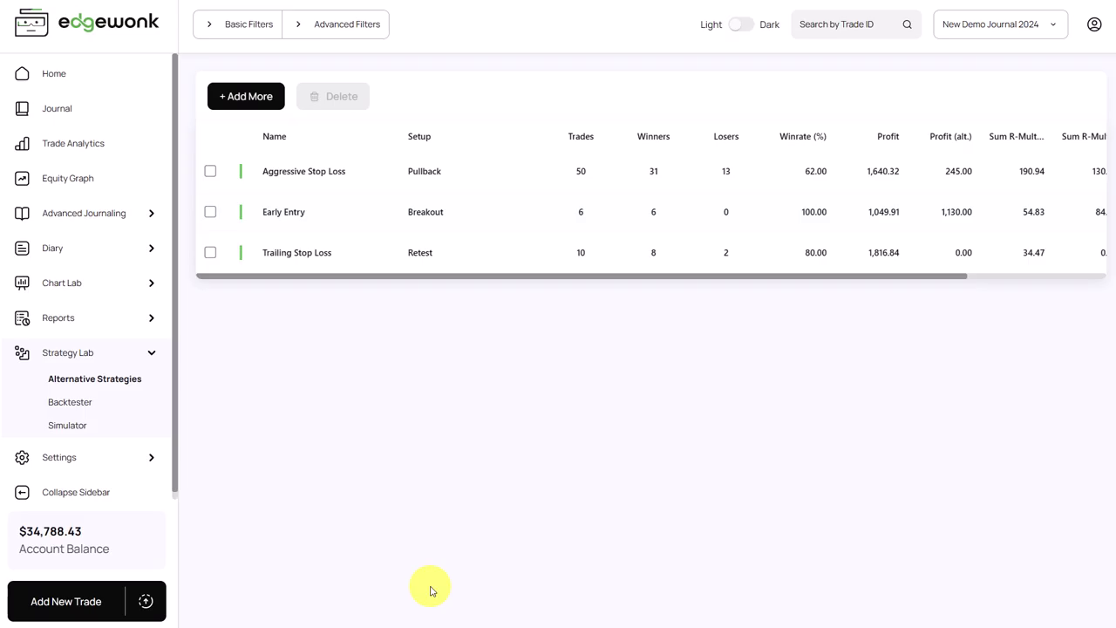
pyautogui.moveTo(399, 276); pyautogui.dragTo(514, 266)
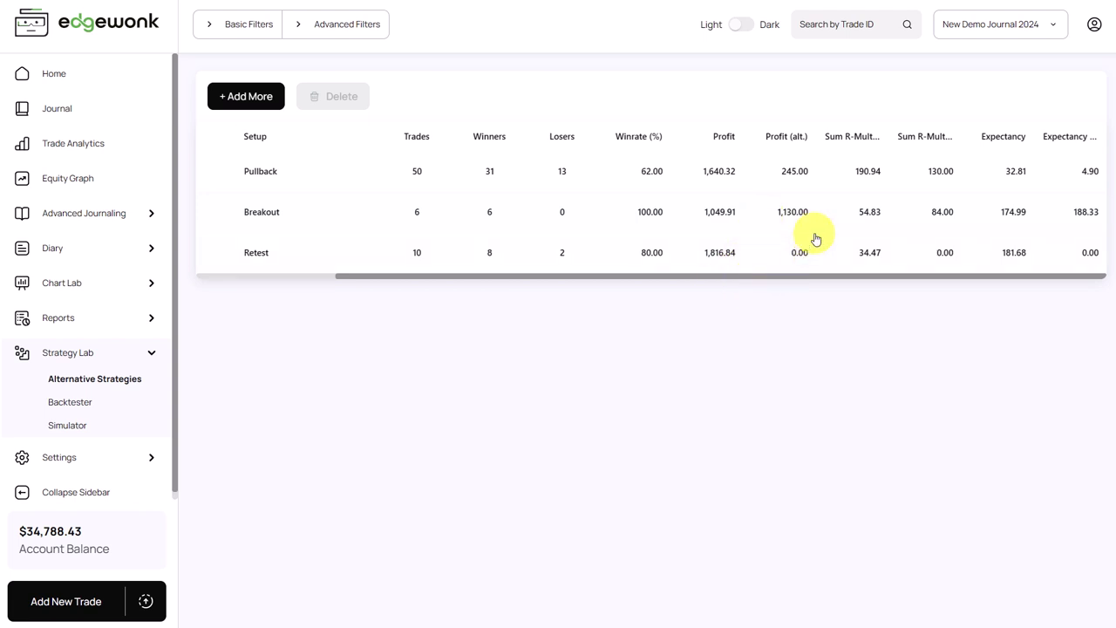
pyautogui.moveTo(710, 280); pyautogui.dragTo(498, 279)
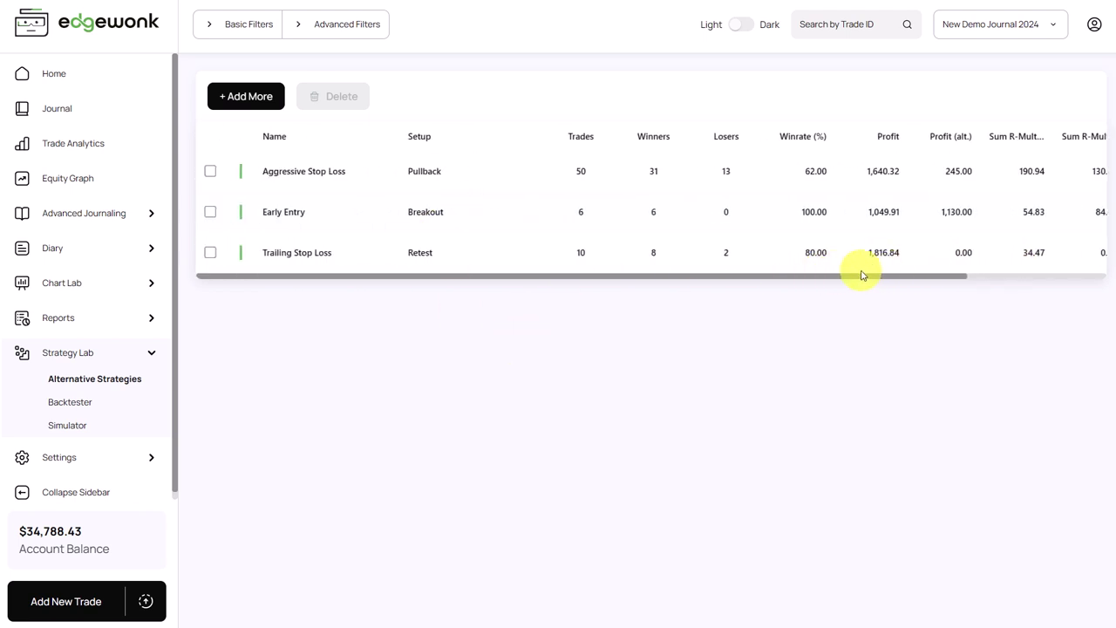
pyautogui.moveTo(860, 272); pyautogui.dragTo(822, 274)
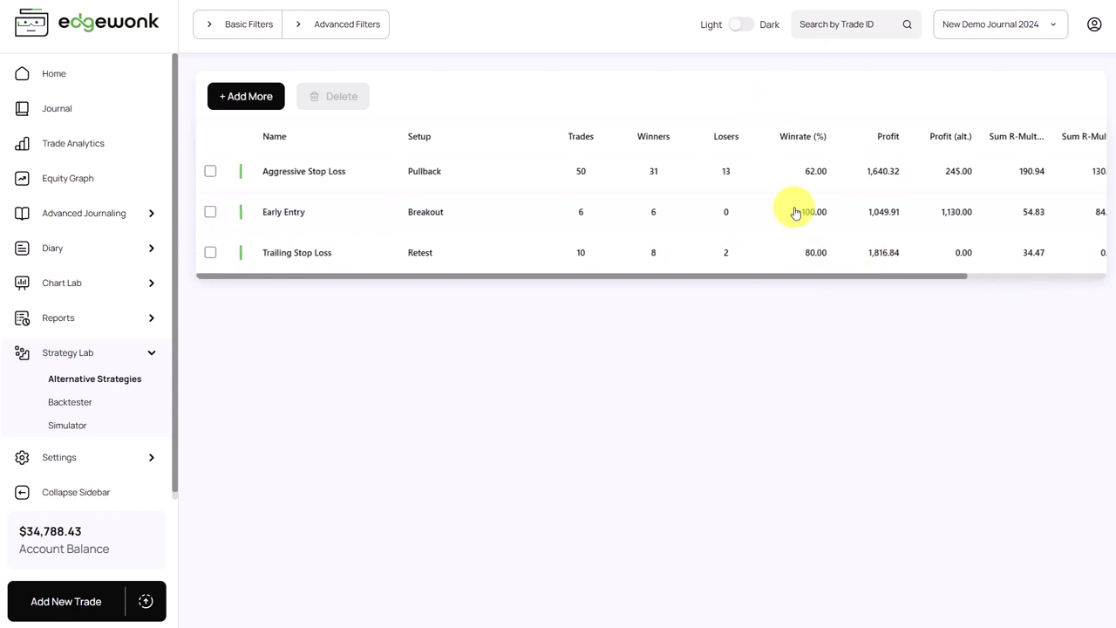